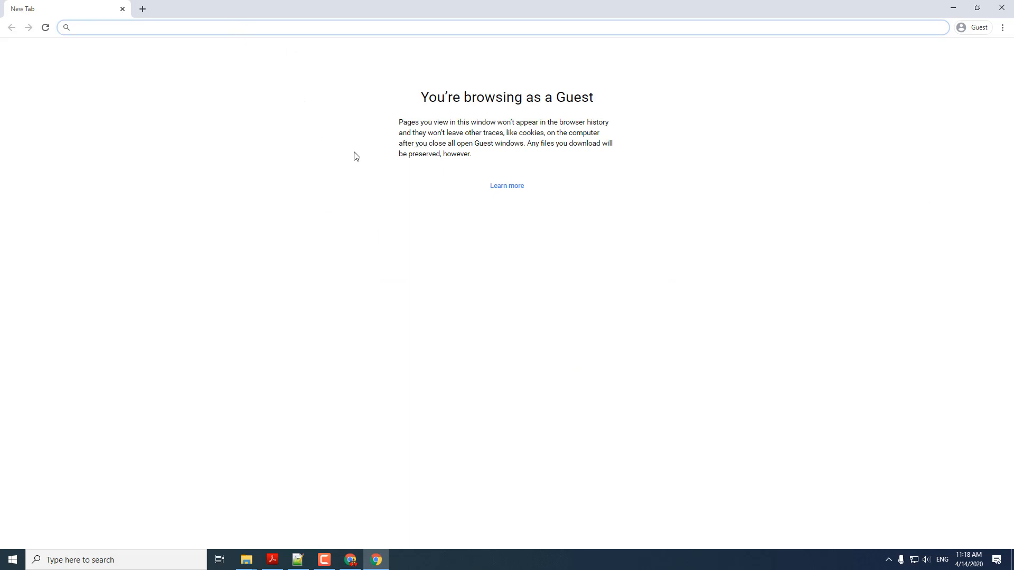
# Step: Paste the Office 365 Business Premium product page address into the guest window's address bar
pyautogui.write('https://products.office.com/en-au/business/office-365-business-premium?activetab=pivot%3aoverviewtab')
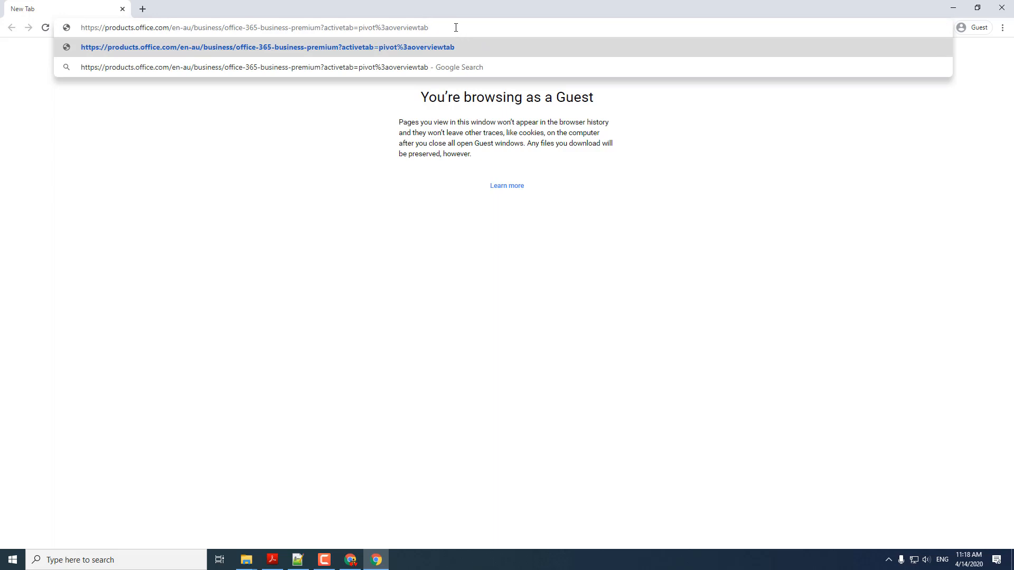
# Step: Load the Office 365 Business Premium page and start the 'Try free for 1 month' signup
pyautogui.press('Return')
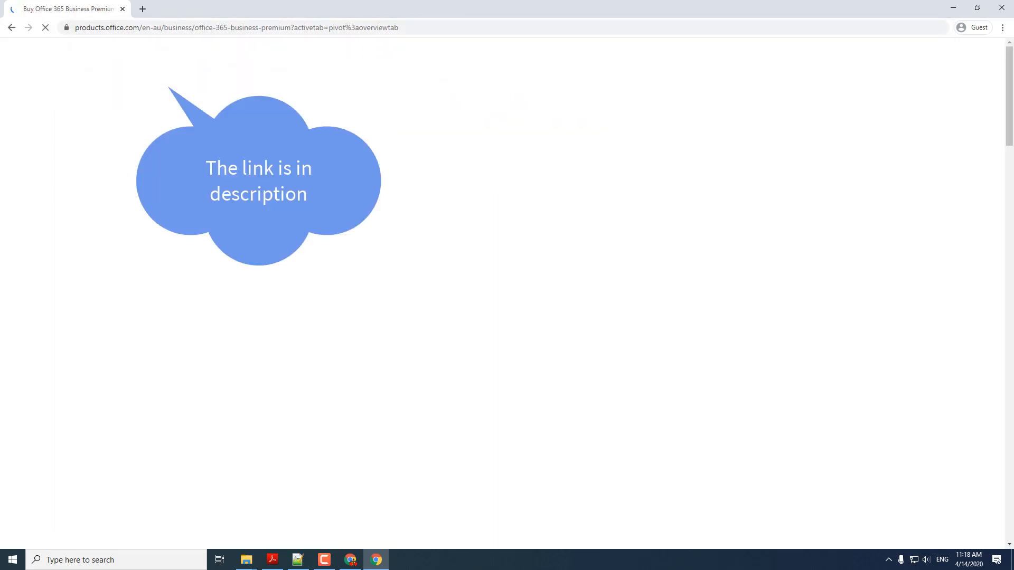
pyautogui.scroll(-2, 717, 416)
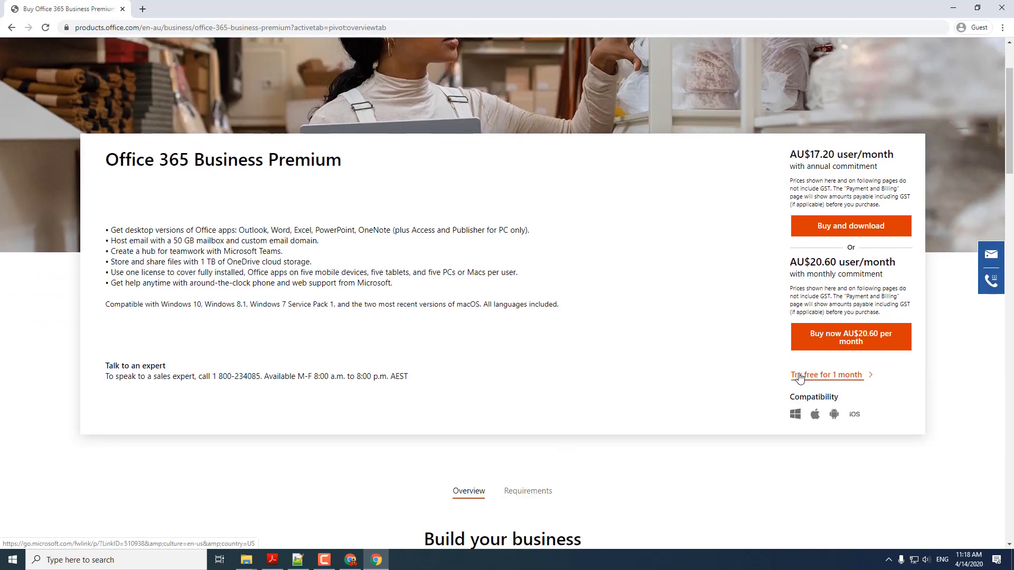
pyautogui.click(828, 376)
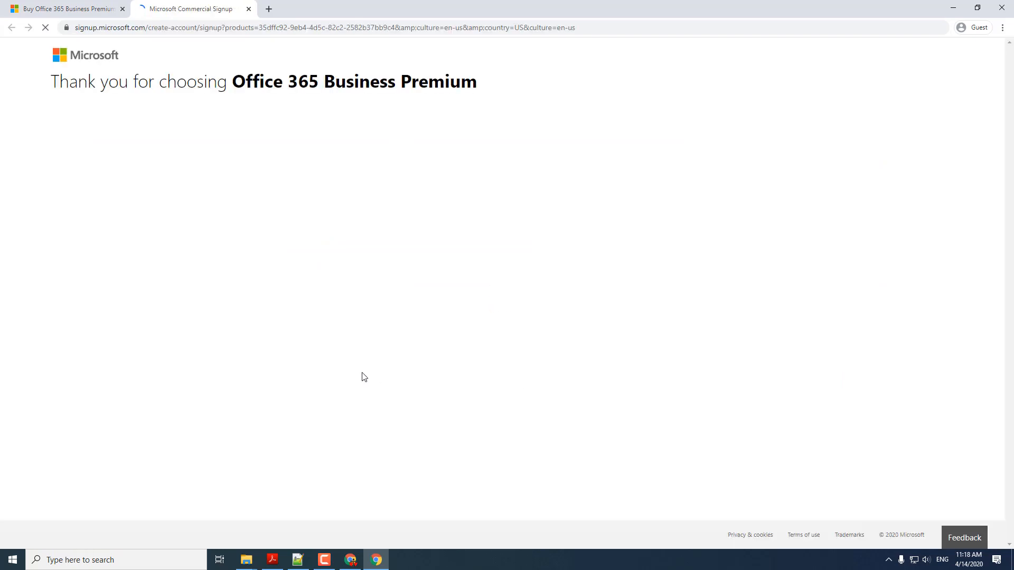
# Step: Enter the work email address and submit it for checking
pyautogui.click(188, 178)
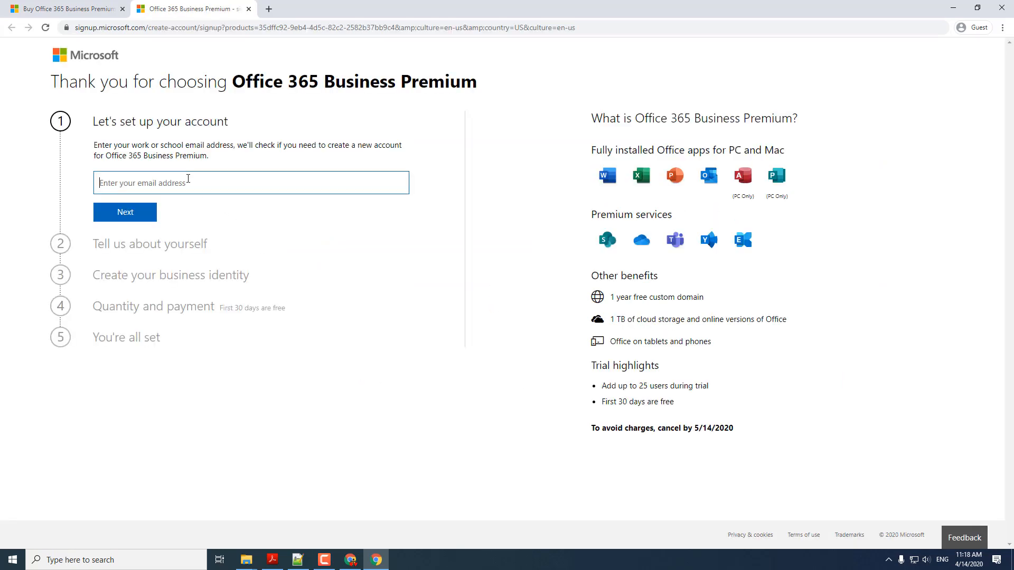
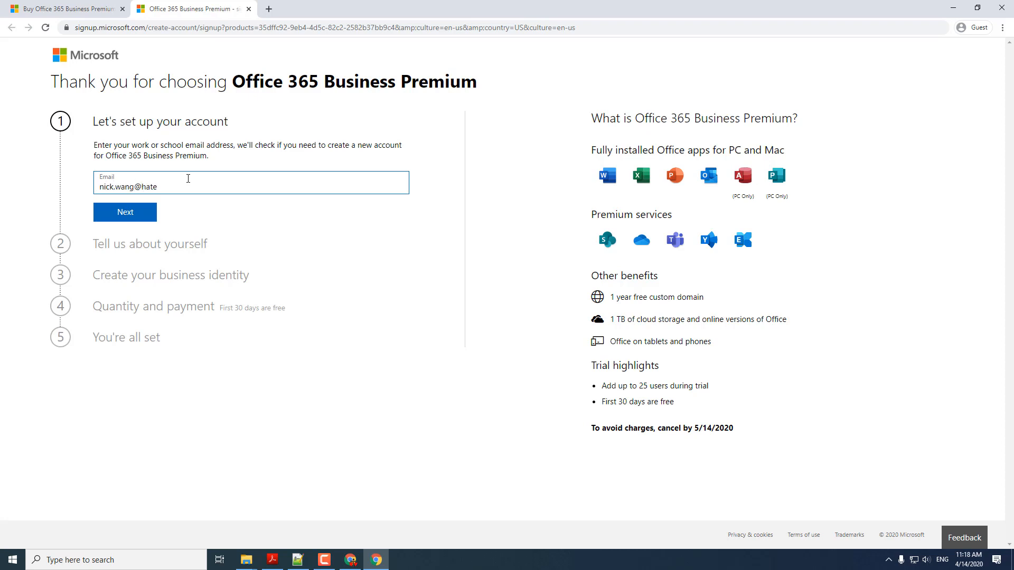
pyautogui.press('Tab')
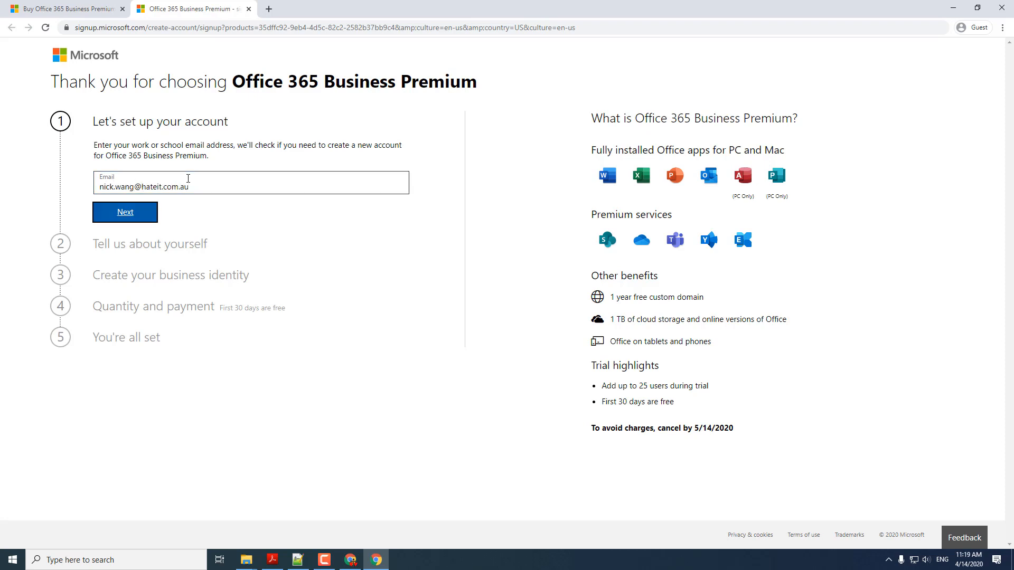
pyautogui.press('Return')
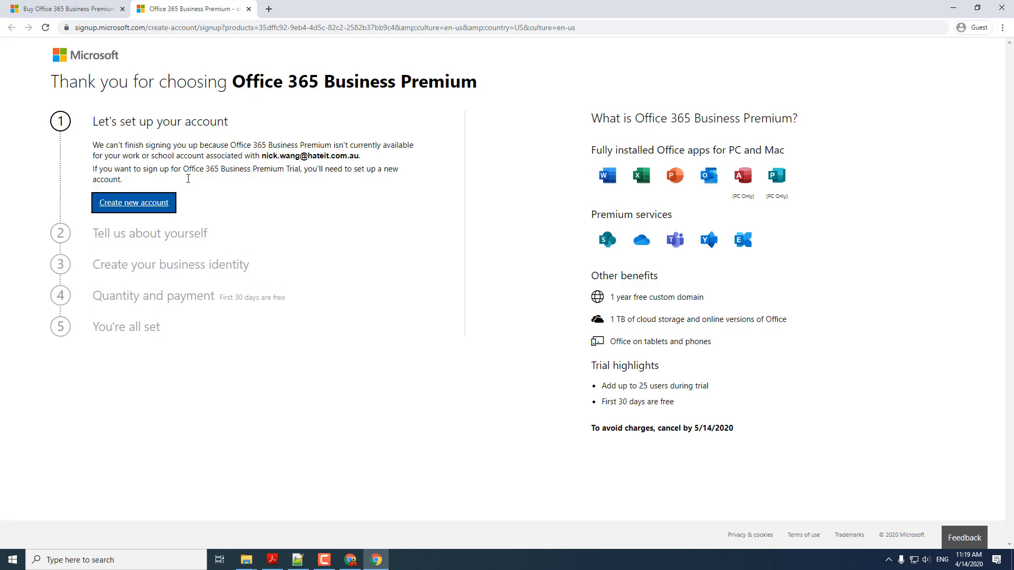
# Step: Choose to create a new account and fill in first name, last name, business phone and company name
pyautogui.click(143, 207)
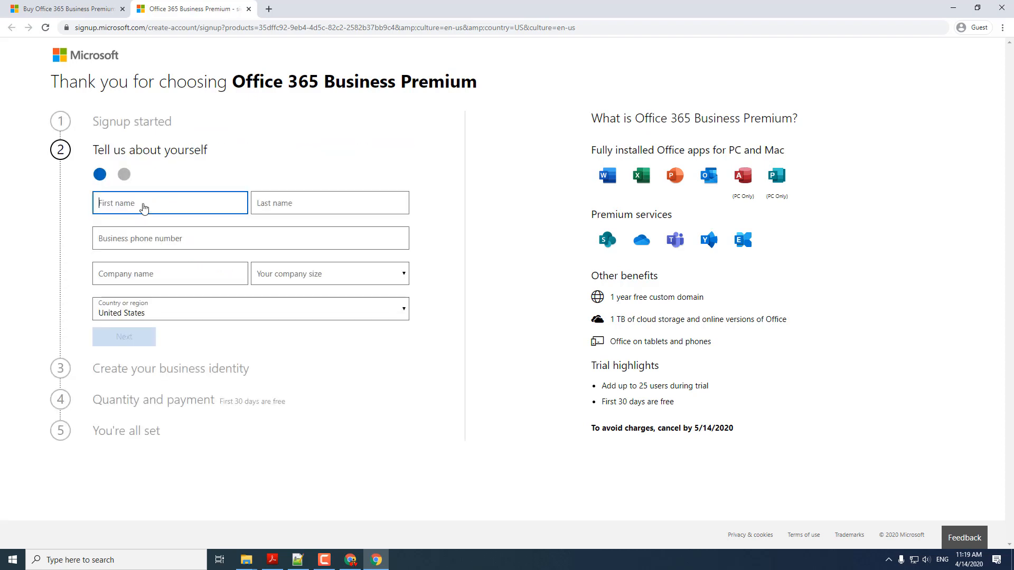
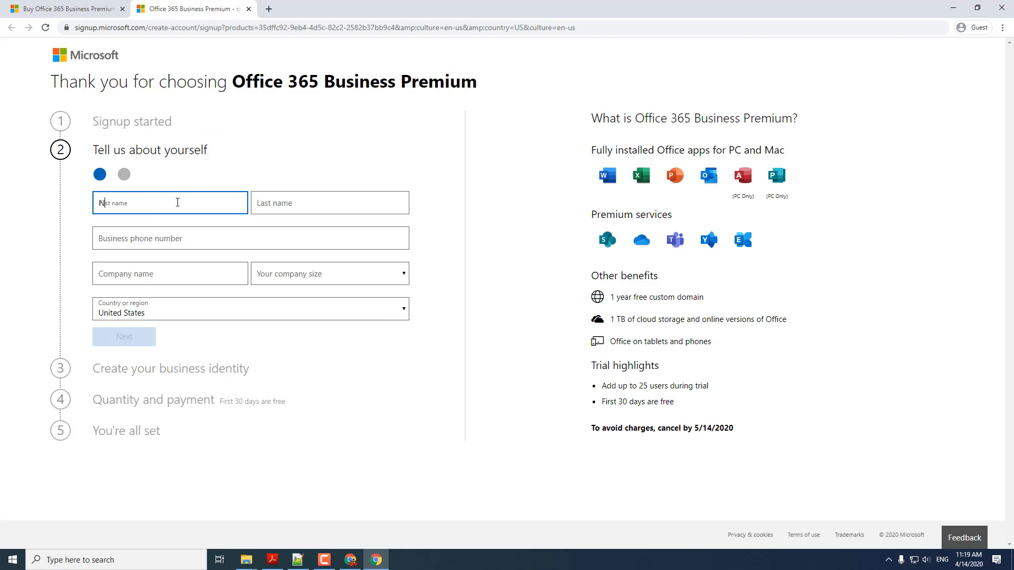
pyautogui.press('Tab')
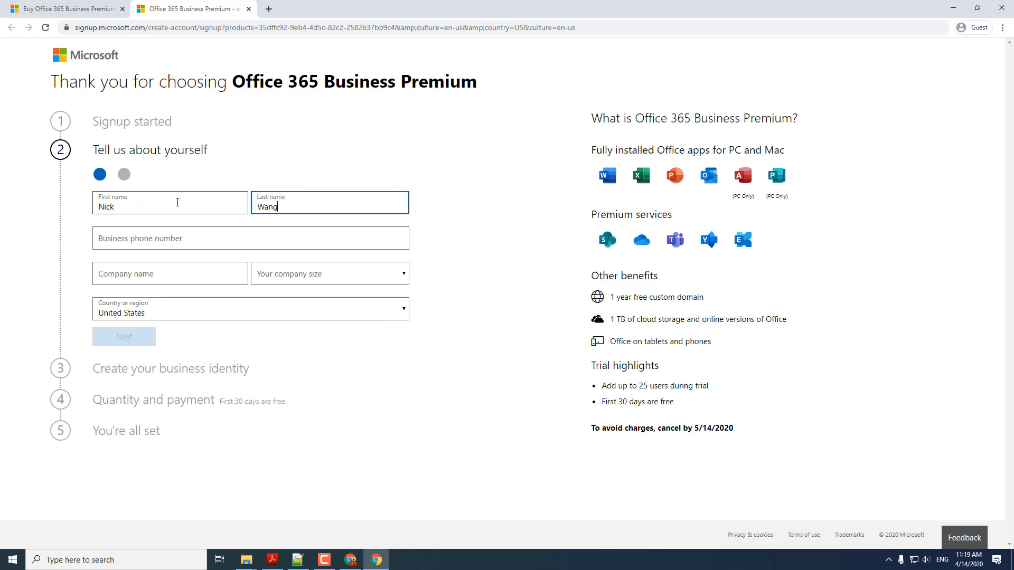
pyautogui.press('Tab')
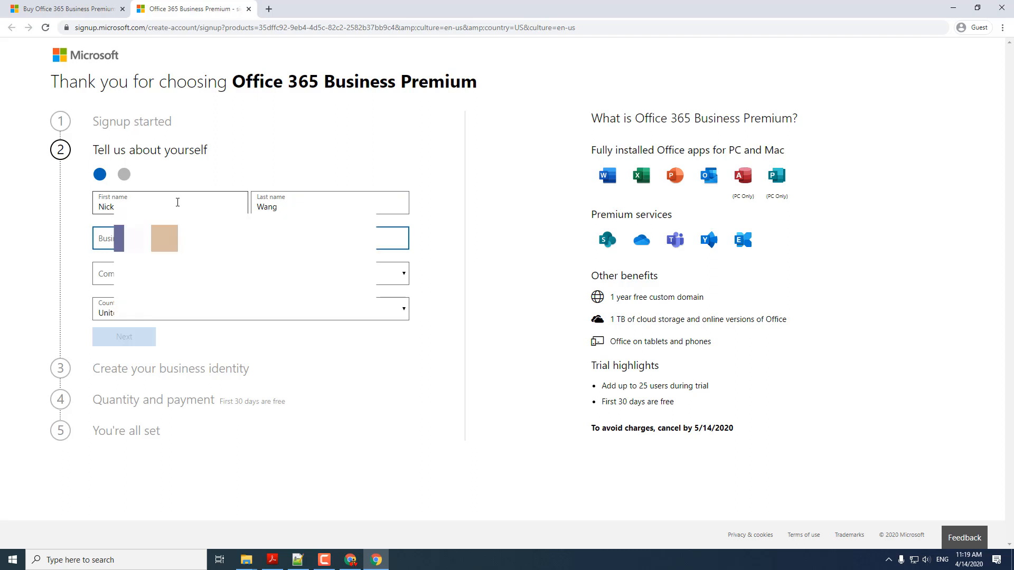
pyautogui.write('0430')
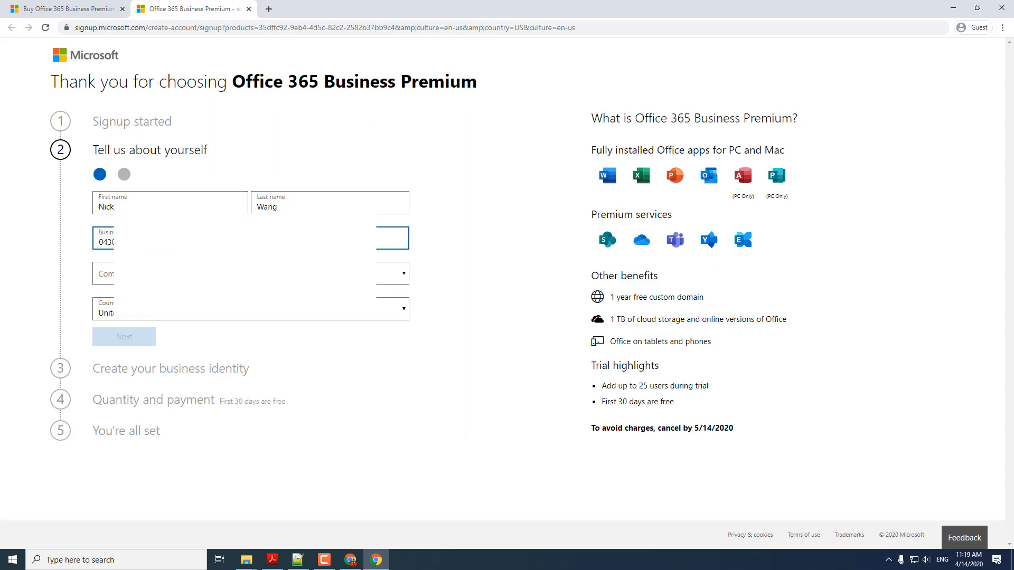
pyautogui.press('Tab')
pyautogui.write('Hate')
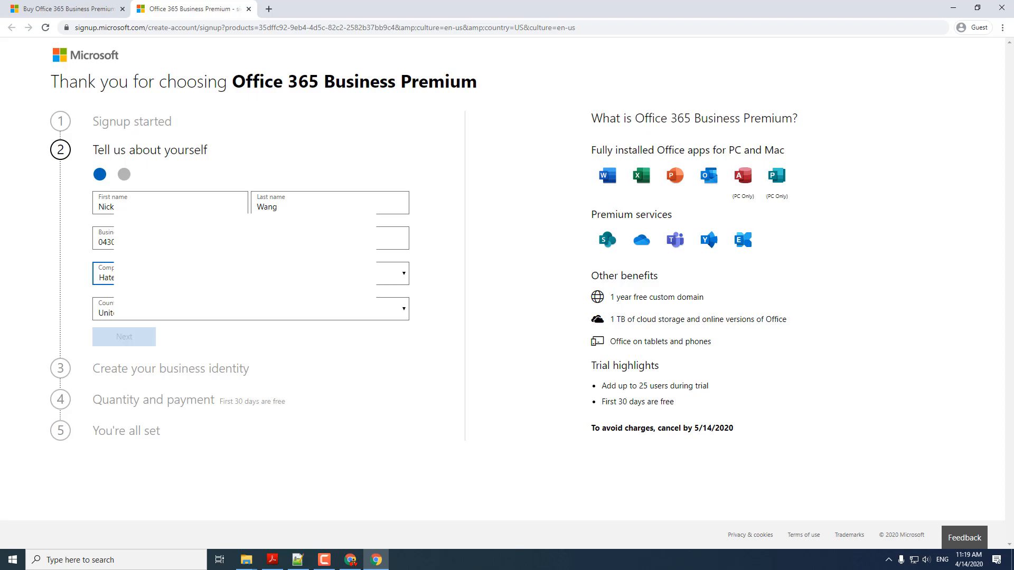
# Step: Pick the company size and Australia as country, then continue to verification
pyautogui.click(327, 274)
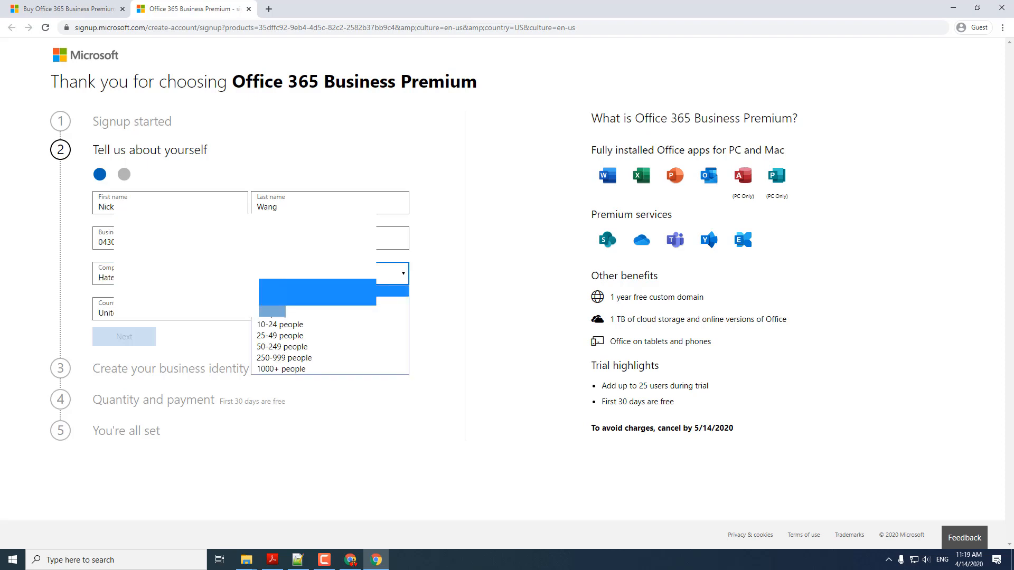
pyautogui.click(295, 292)
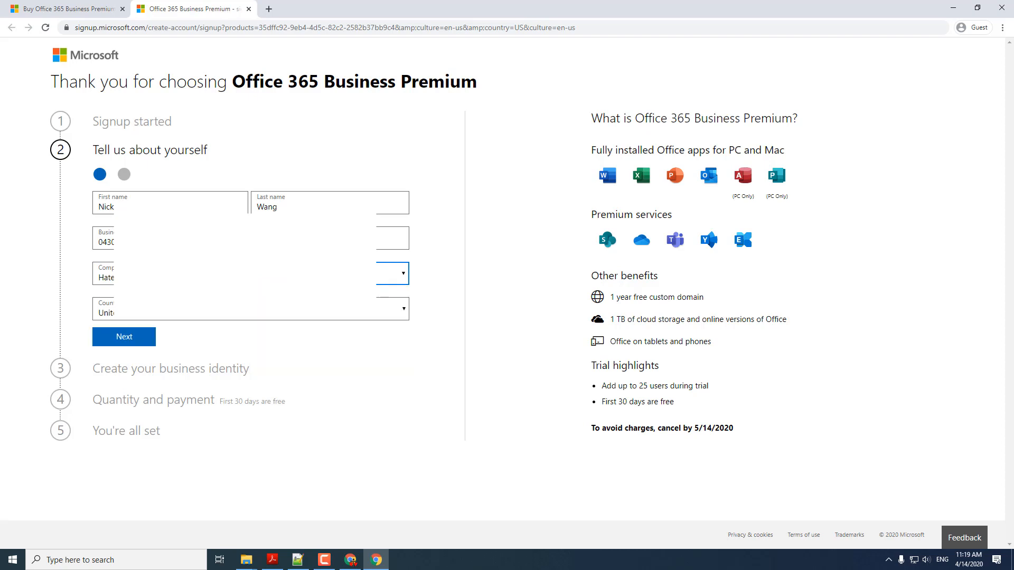
pyautogui.click(207, 318)
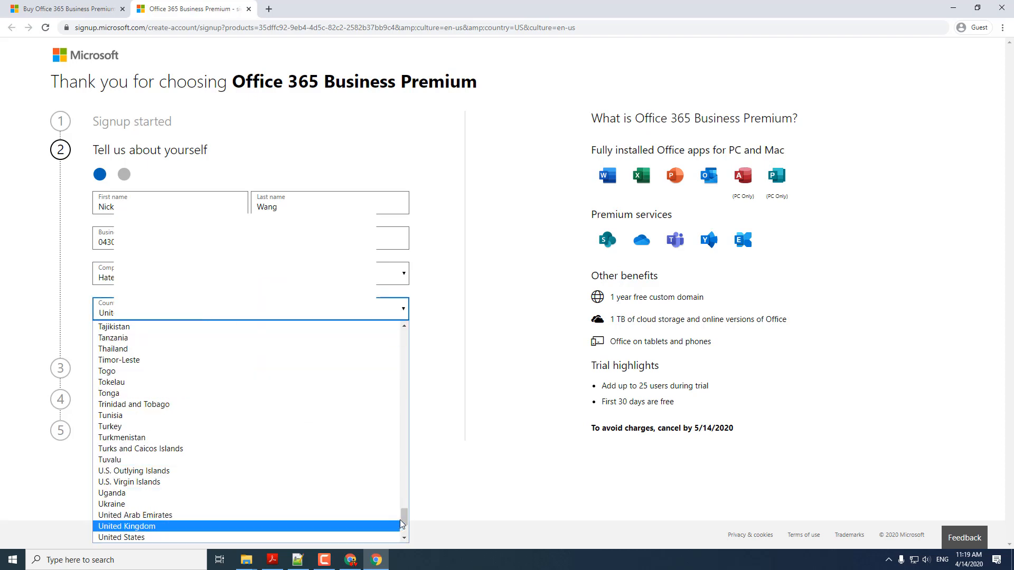
pyautogui.moveTo(400, 520); pyautogui.dragTo(396, 349)
pyautogui.click(264, 353)
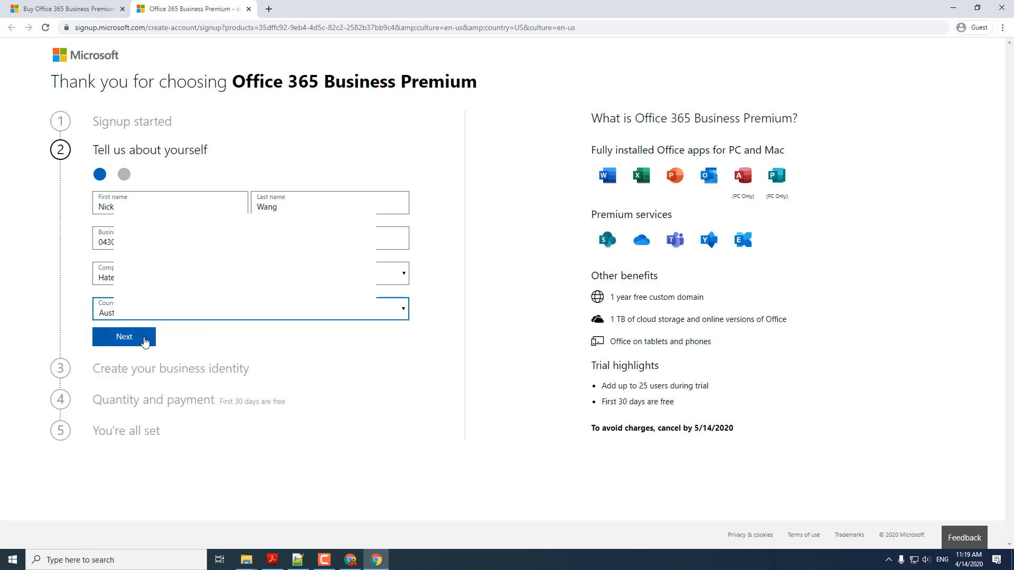
pyautogui.click(125, 338)
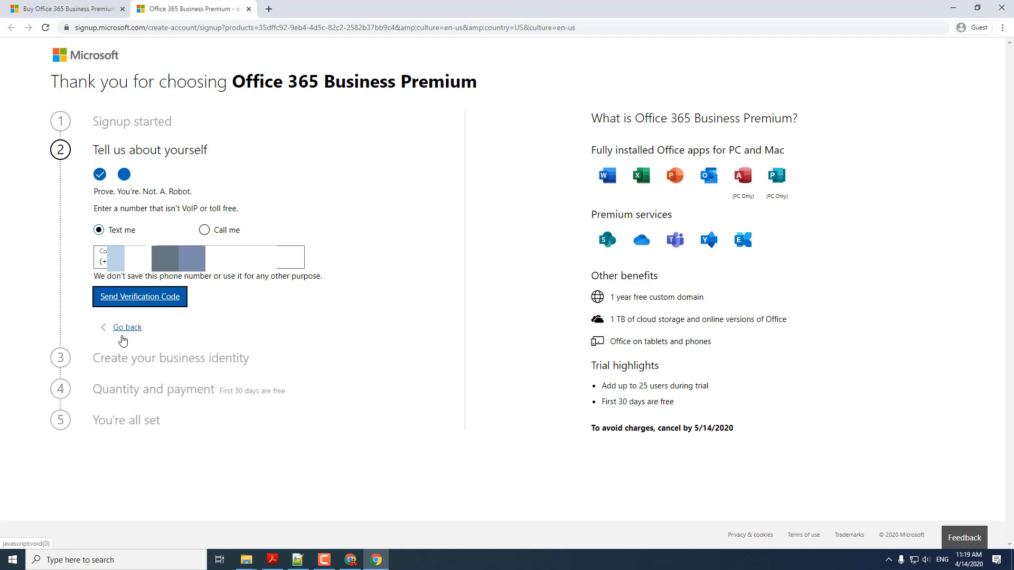
# Step: Send a verification code to the phone and submit the received code
pyautogui.click(140, 297)
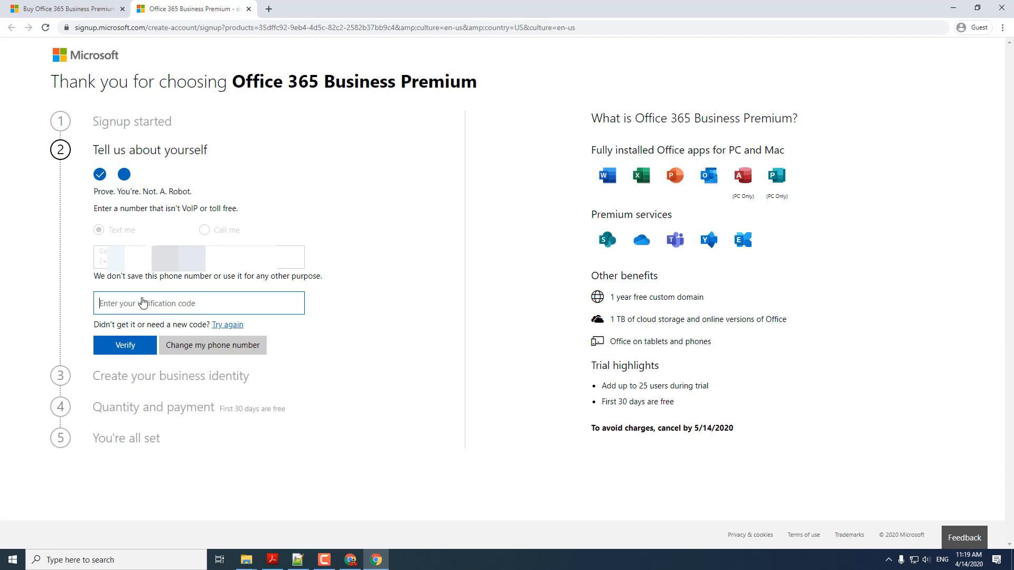
pyautogui.click(134, 349)
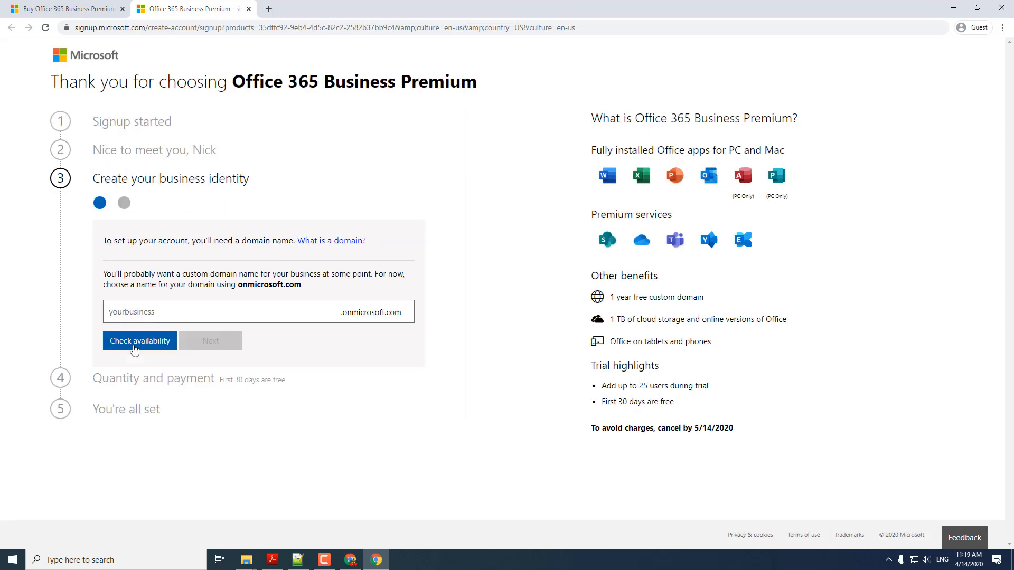
# Step: Try domain 'hateit', then switch to available 'hateitstudio.onmicrosoft.com' and continue
pyautogui.click(304, 313)
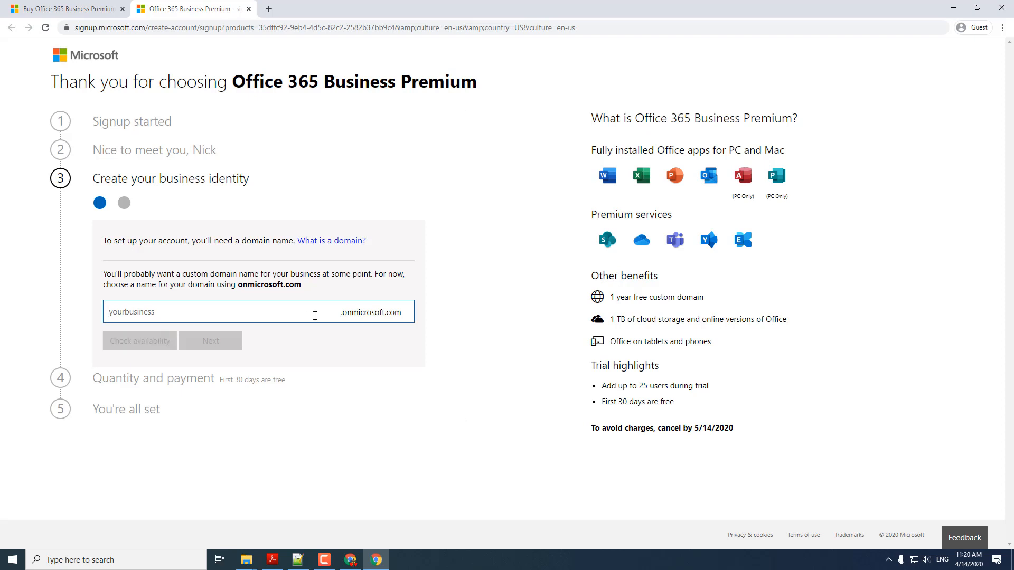
pyautogui.write('hat')
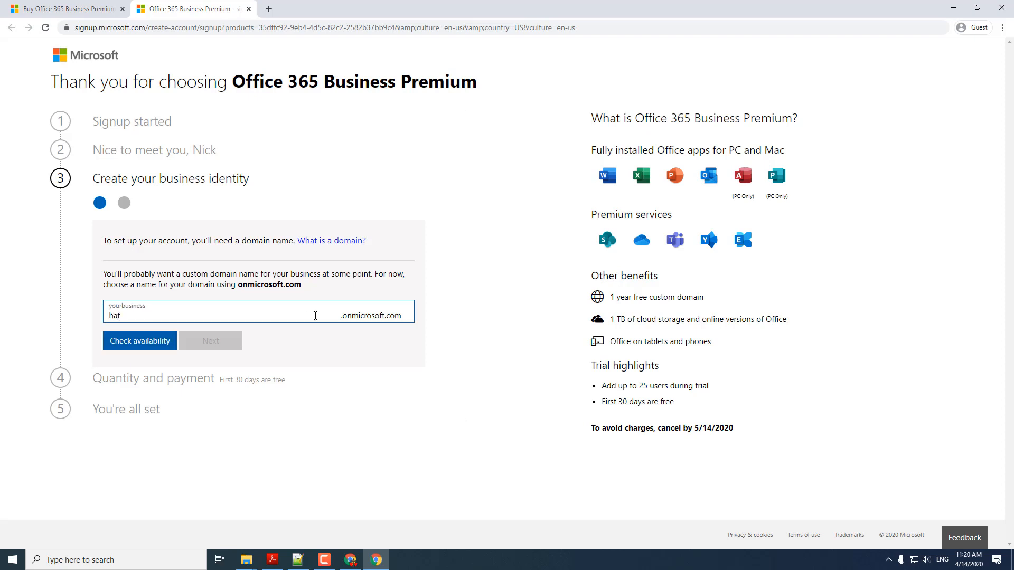
pyautogui.write('eit')
pyautogui.click(146, 354)
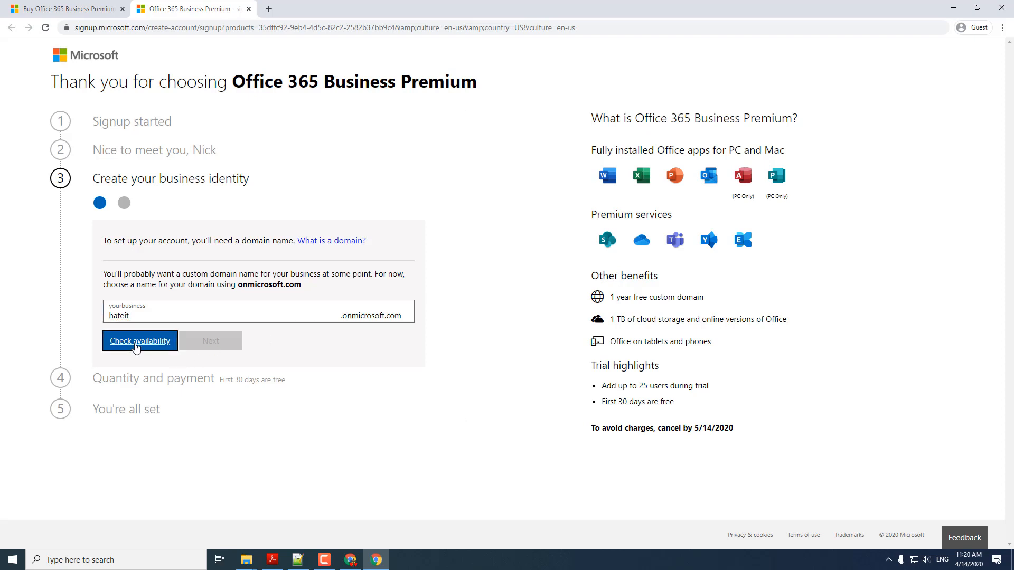
pyautogui.click(177, 319)
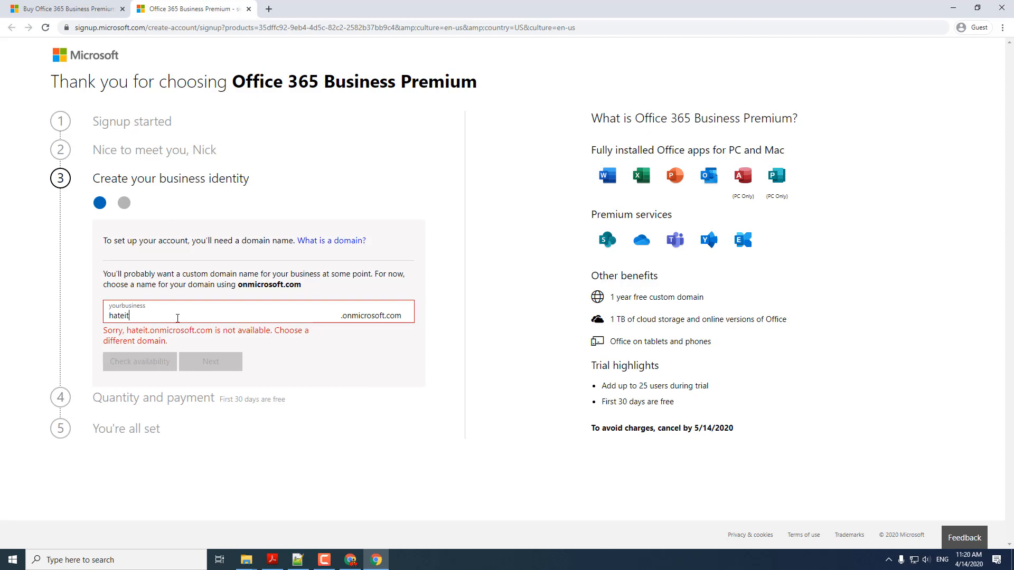
pyautogui.write('stu')
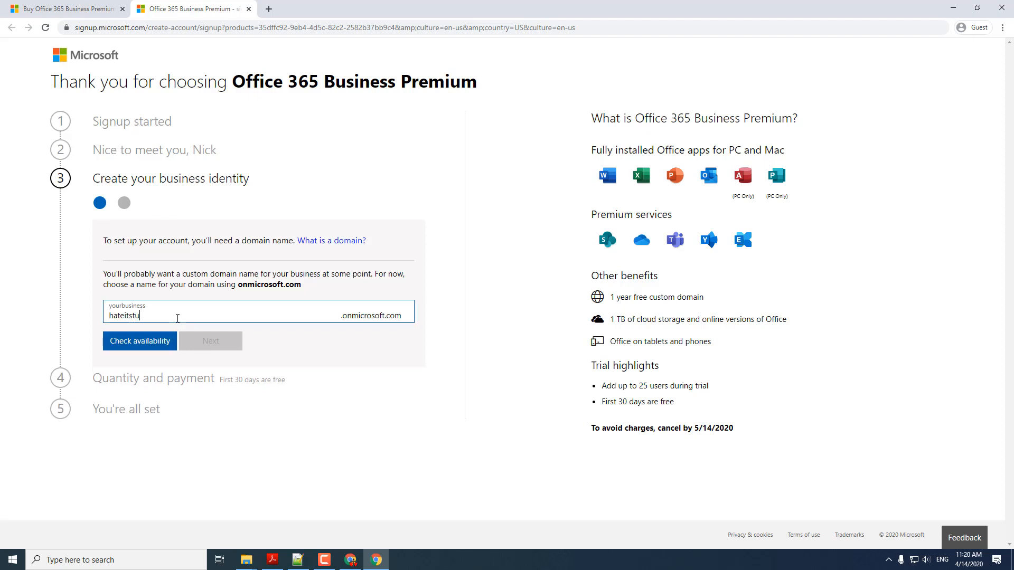
pyautogui.write('dio')
pyautogui.click(139, 342)
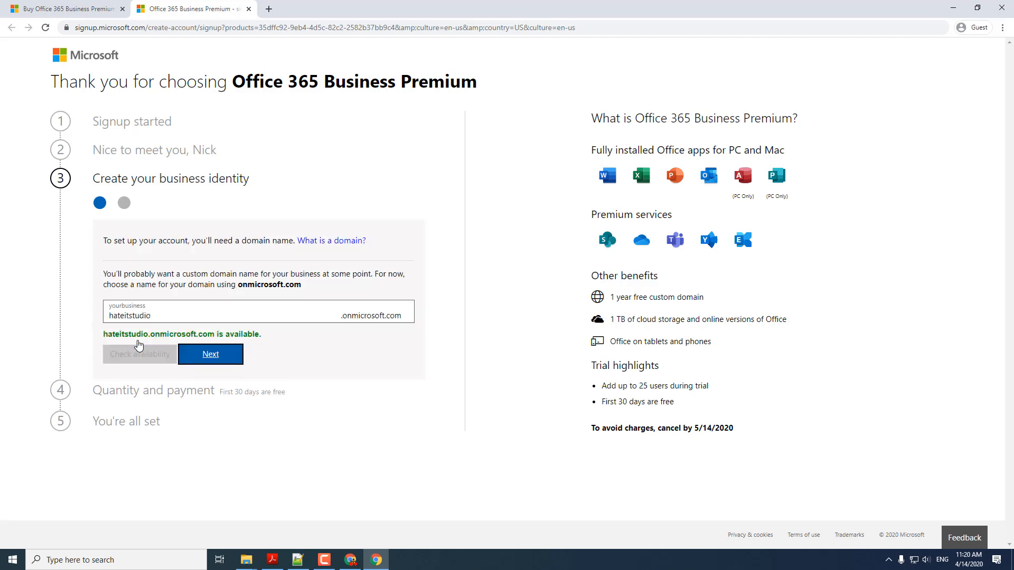
pyautogui.click(218, 357)
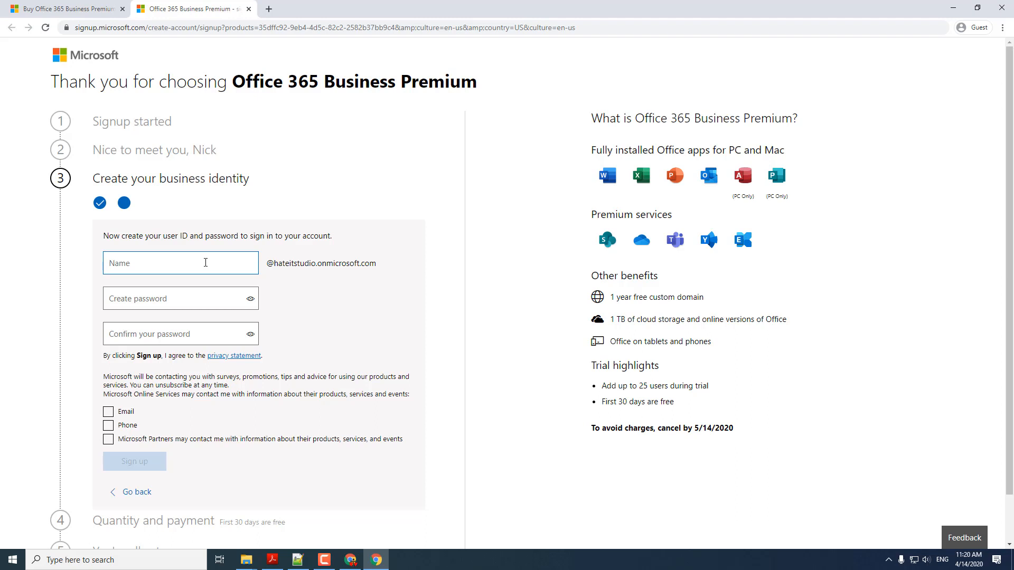
# Step: Create user ID 'admin' with a confirmed password, opt into email contact, and sign up
pyautogui.write('admin')
pyautogui.click(193, 299)
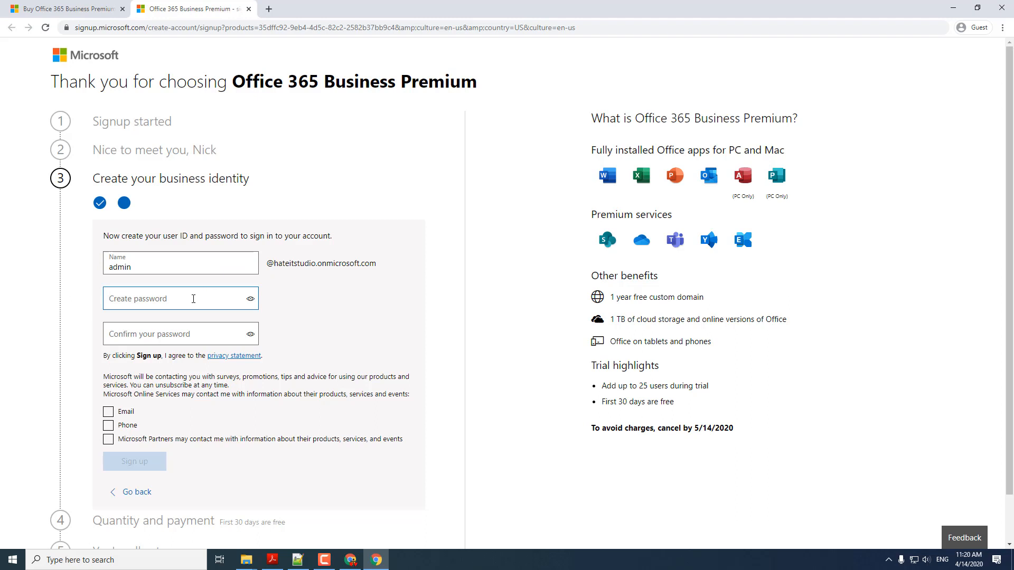
pyautogui.write('*********')
pyautogui.press('Tab')
pyautogui.press('Tab')
pyautogui.write('*****')
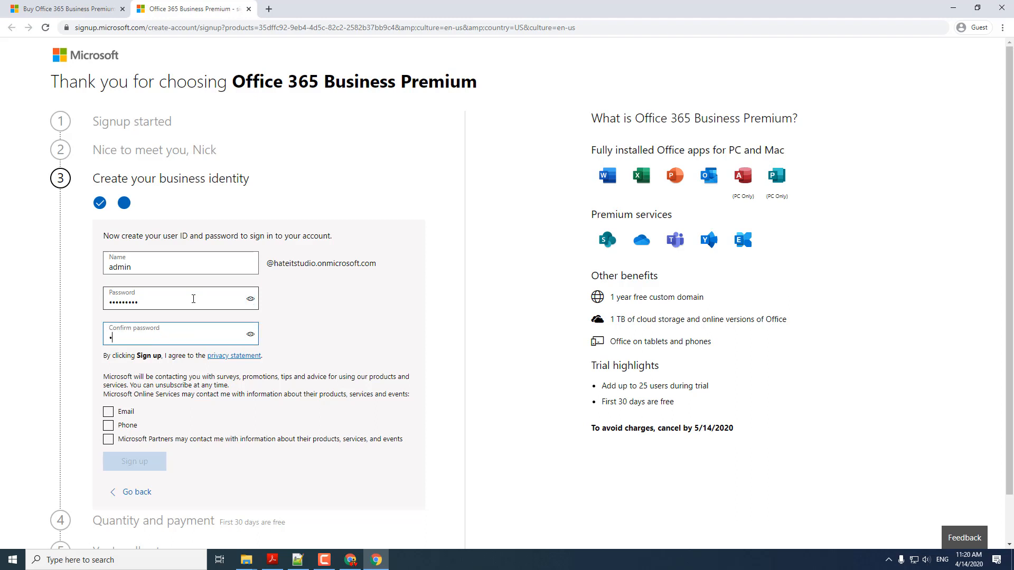
pyautogui.write('****')
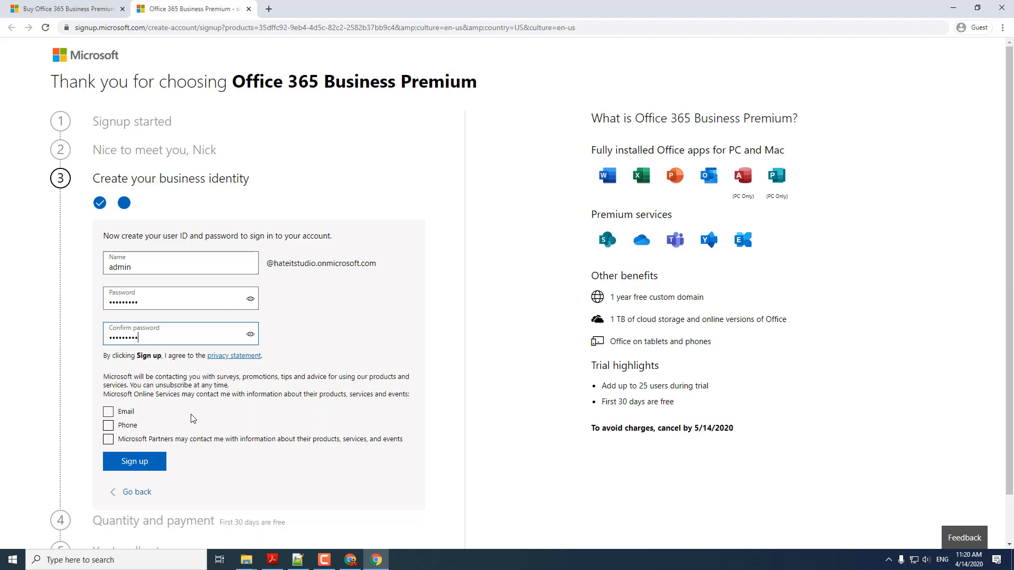
pyautogui.click(109, 413)
pyautogui.click(143, 468)
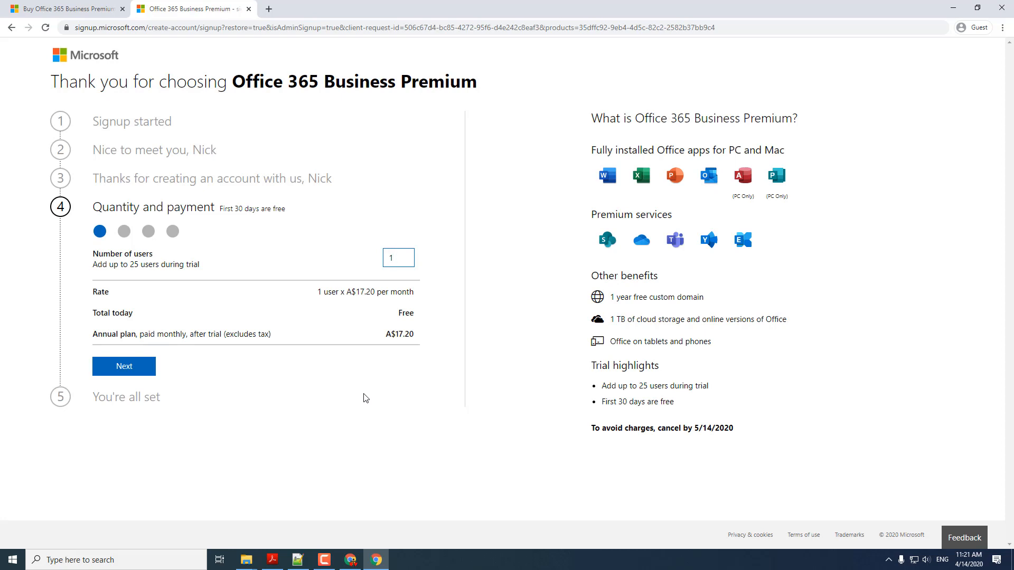
# Step: Keep 1 user at A$17.20 per month and start the free trial
pyautogui.click(128, 371)
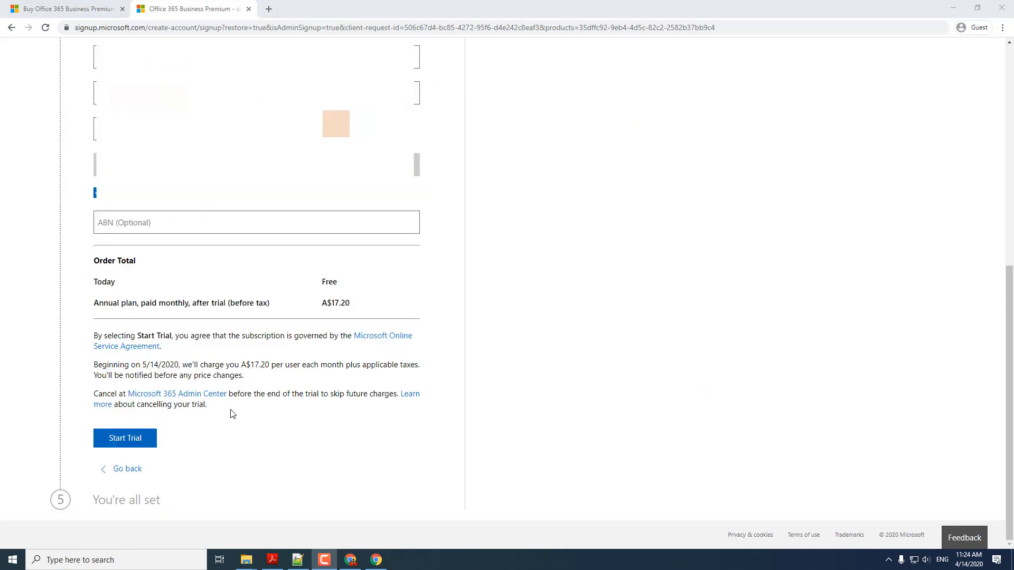
pyautogui.click(129, 439)
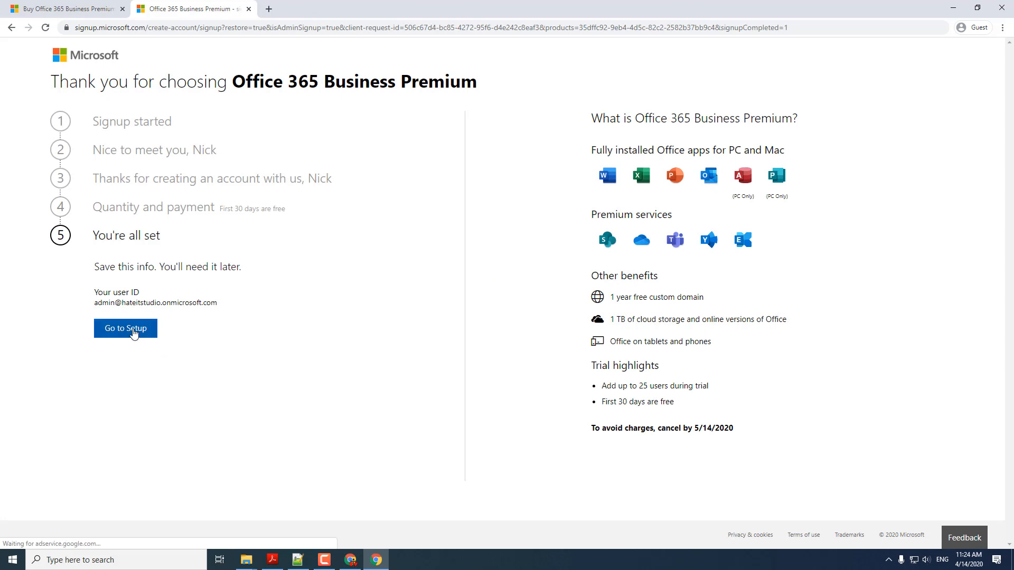
# Step: Go to the Microsoft 365 admin center setup from the You're all set page
pyautogui.click(133, 331)
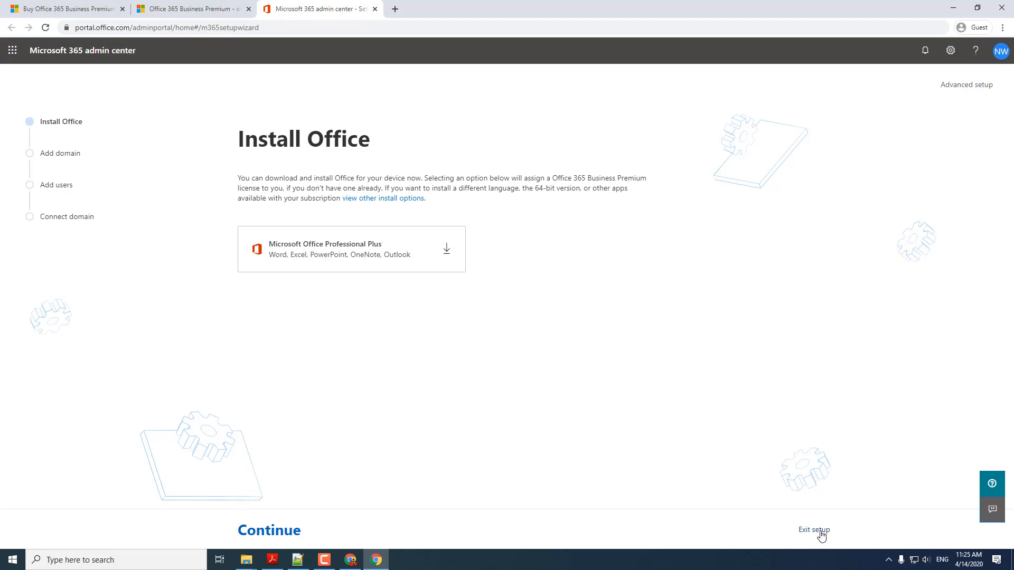
# Step: Exit the Install Office setup wizard to reach the admin center home
pyautogui.click(820, 531)
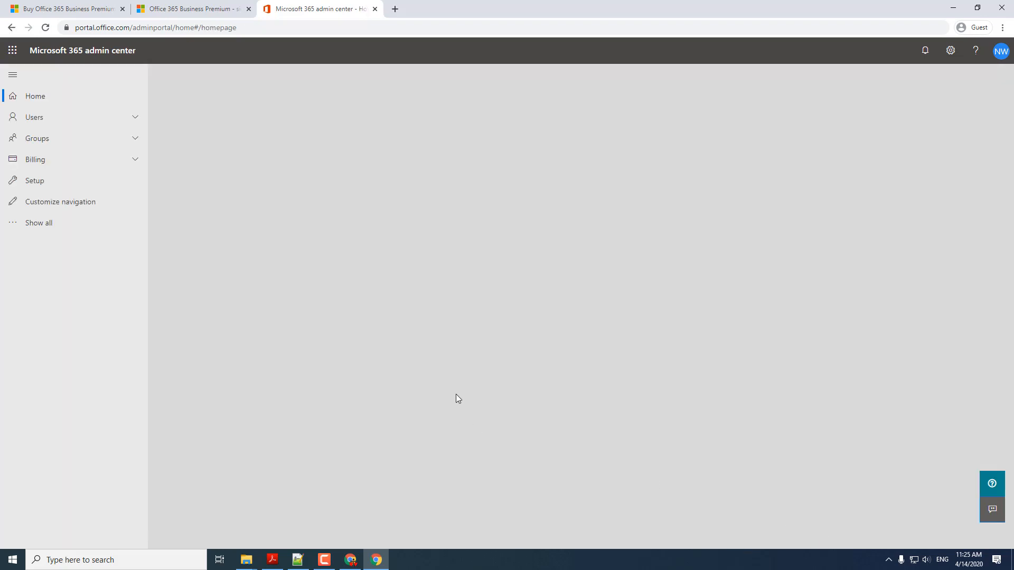